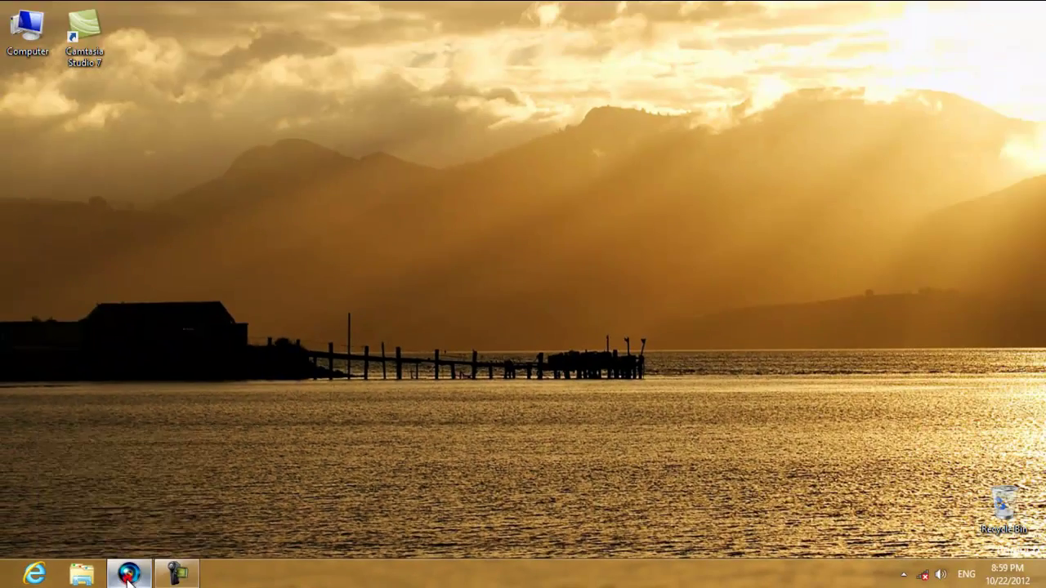
# In Vegas Pro, time-stretch the clip's end to about 00:03:10 to slow its playback.
pyautogui.click(576, 523)
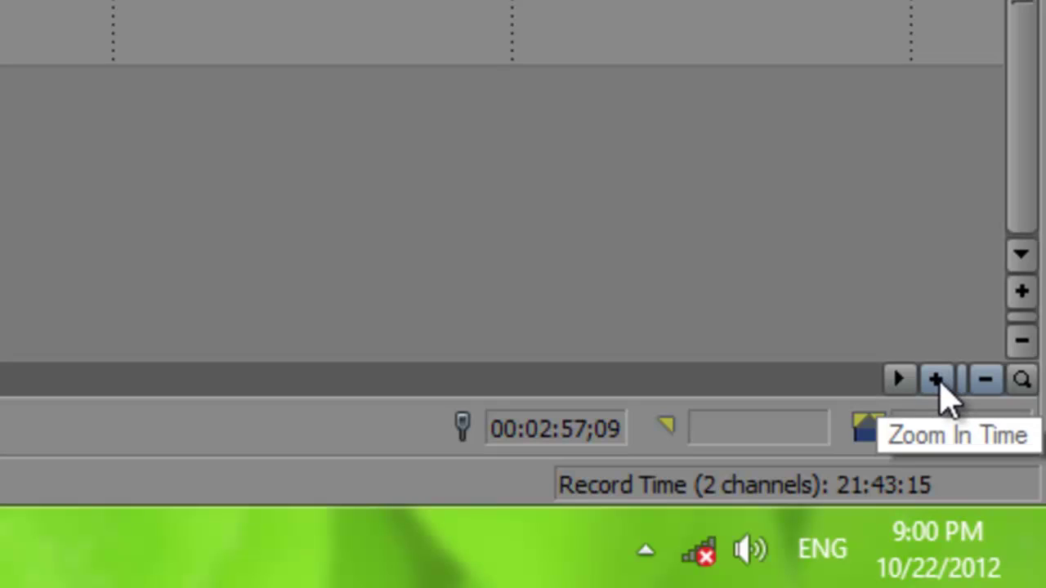
pyautogui.click(936, 380)
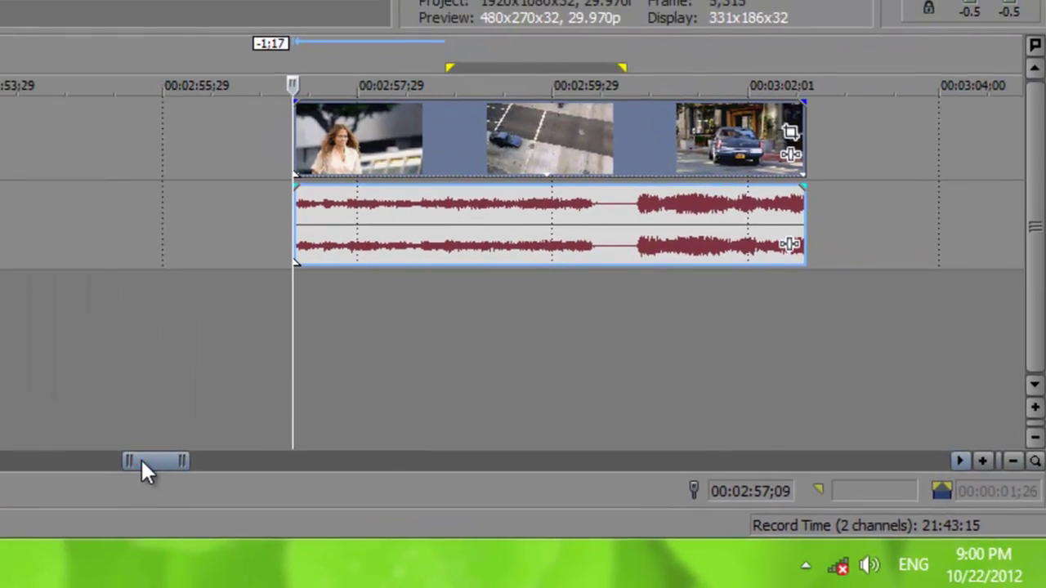
pyautogui.moveTo(140, 462); pyautogui.dragTo(159, 462)
pyautogui.moveTo(607, 516); pyautogui.dragTo(605, 517)
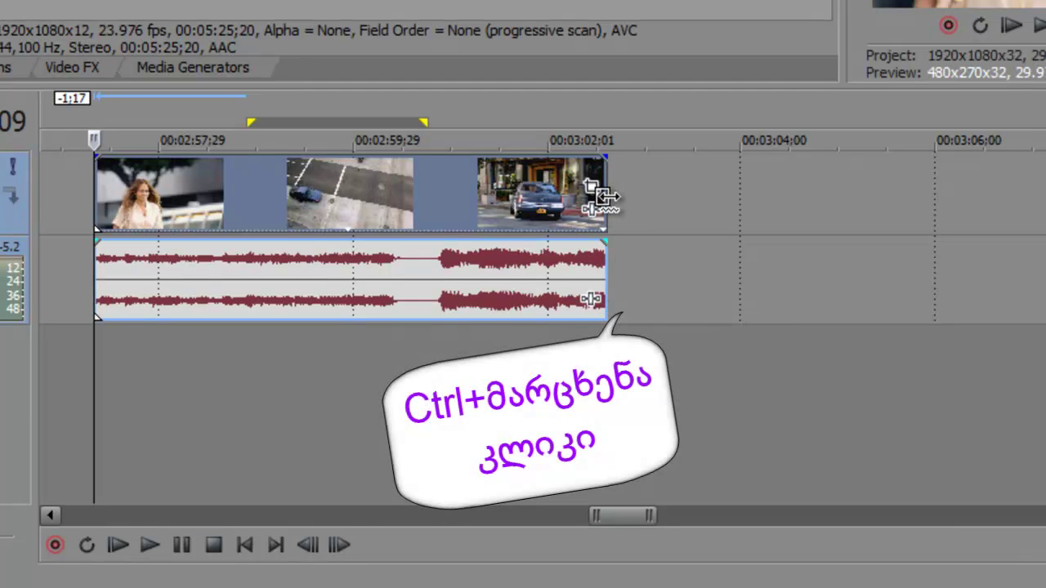
pyautogui.moveTo(602, 196); pyautogui.dragTo(1042, 212)
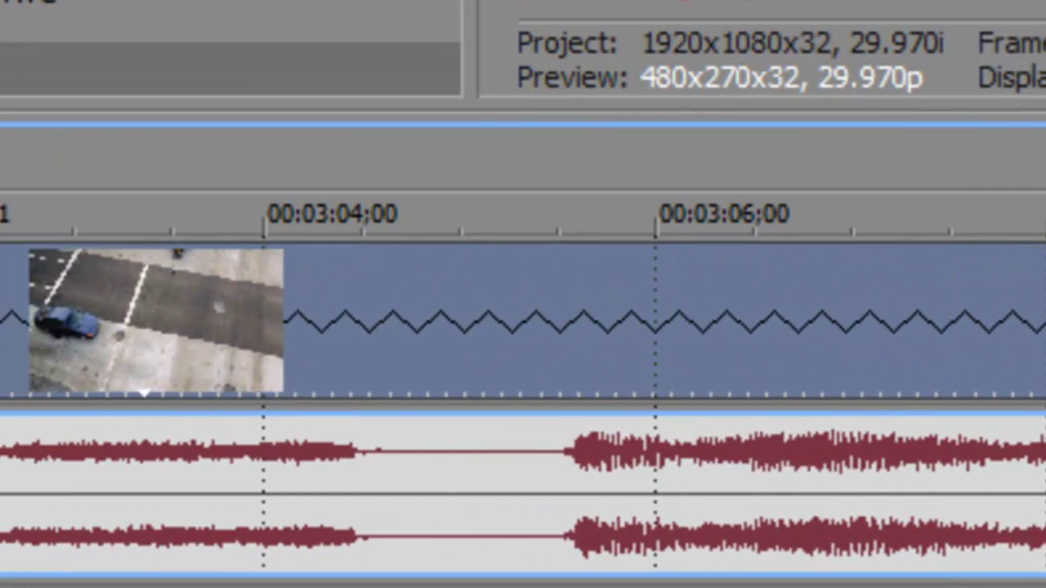
pyautogui.moveTo(1044, 343); pyautogui.dragTo(782, 362)
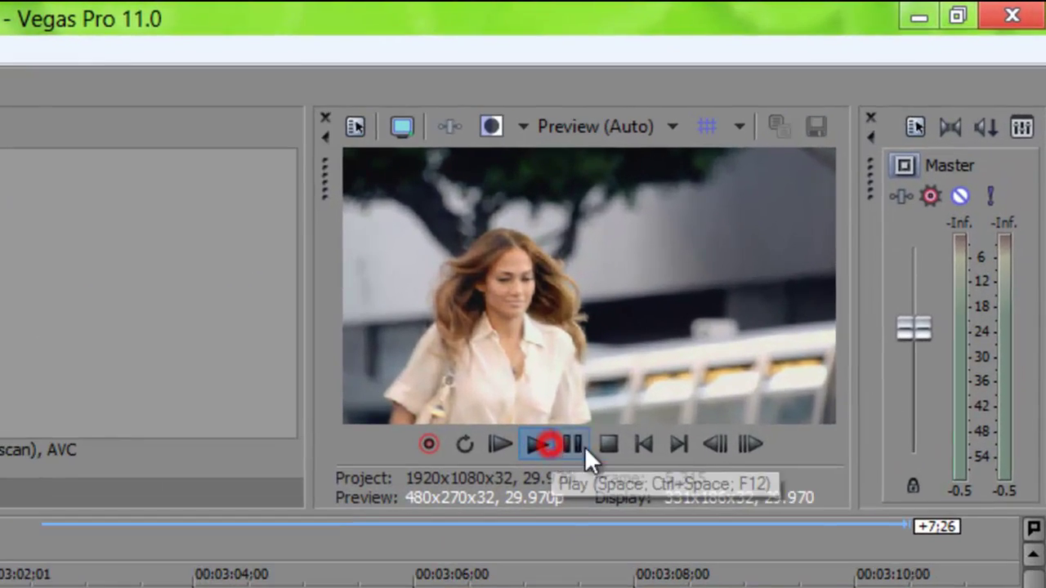
# Play the stretched clip from its start while lowering the master volume to -35.2 dB.
pyautogui.click(782, 229)
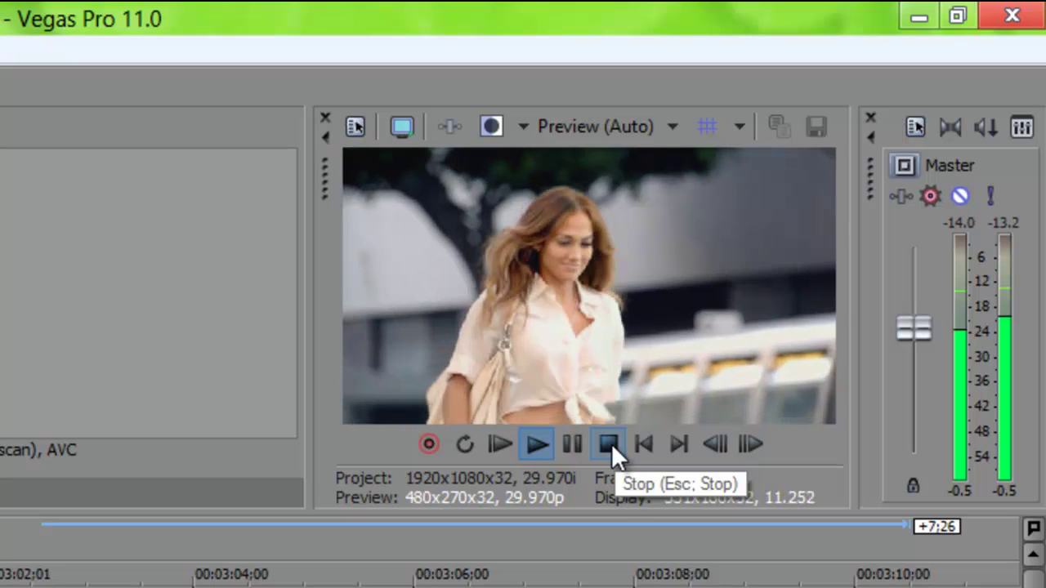
pyautogui.moveTo(918, 329); pyautogui.dragTo(920, 427)
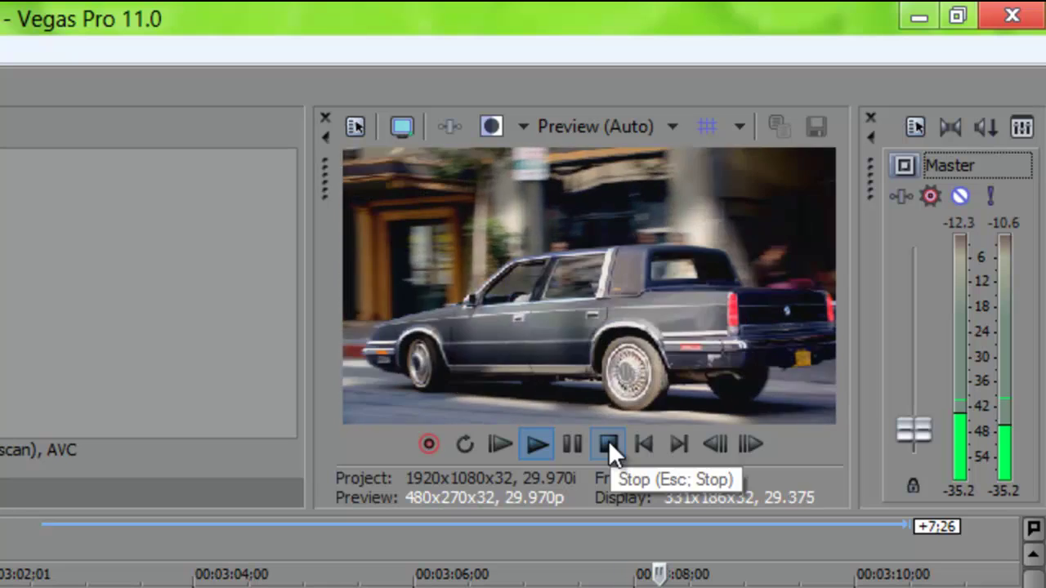
pyautogui.click(604, 446)
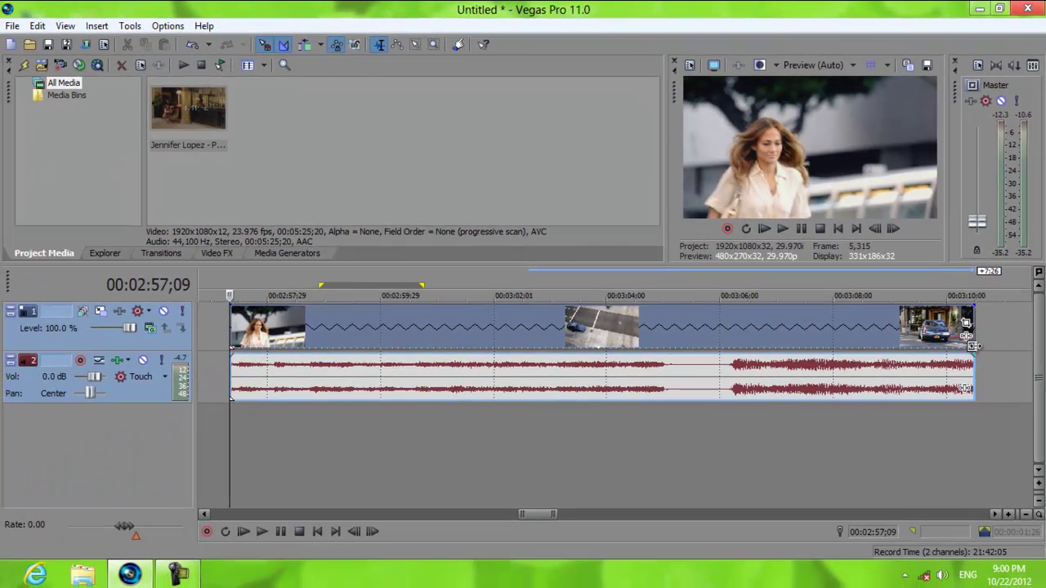
# Time-compress the stretched clip so its end sits at about 00:03:03 and it plays faster.
pyautogui.moveTo(973, 347); pyautogui.dragTo(555, 349)
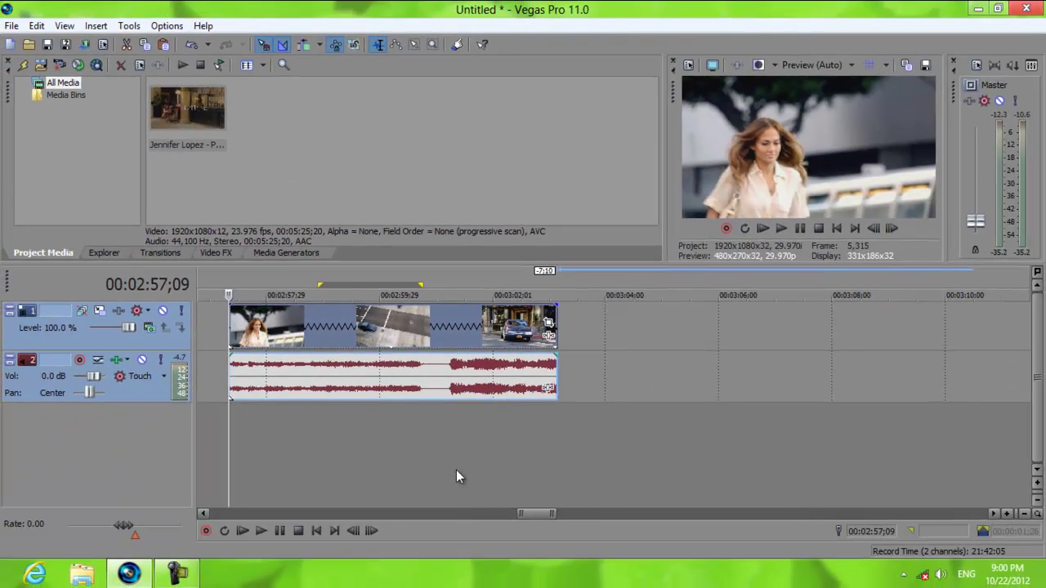
pyautogui.moveTo(537, 513); pyautogui.dragTo(531, 518)
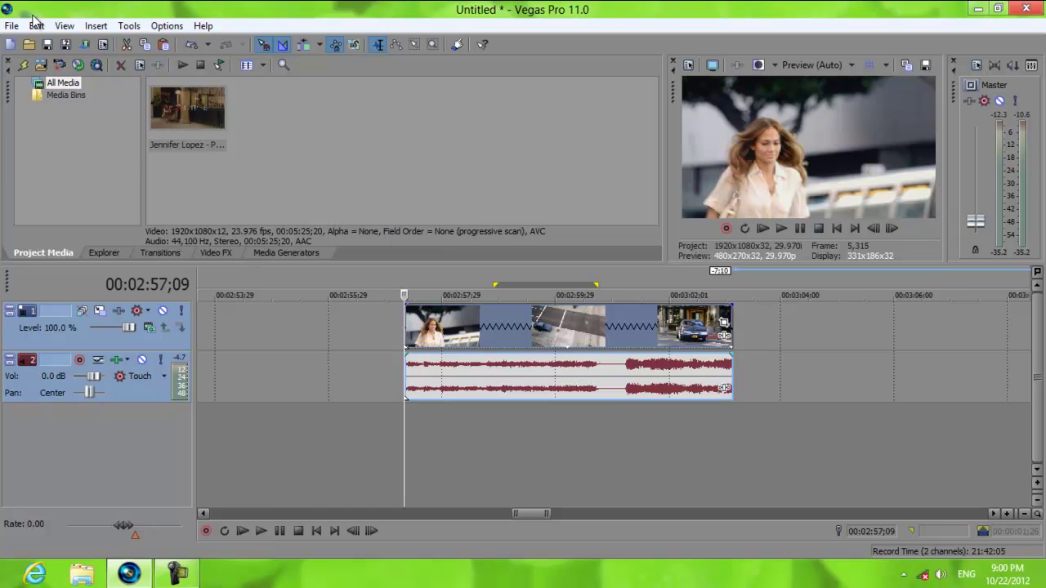
# Undo the clip compression, the master volume change and the original time-stretch.
pyautogui.hotkey('ctrl', 'z')
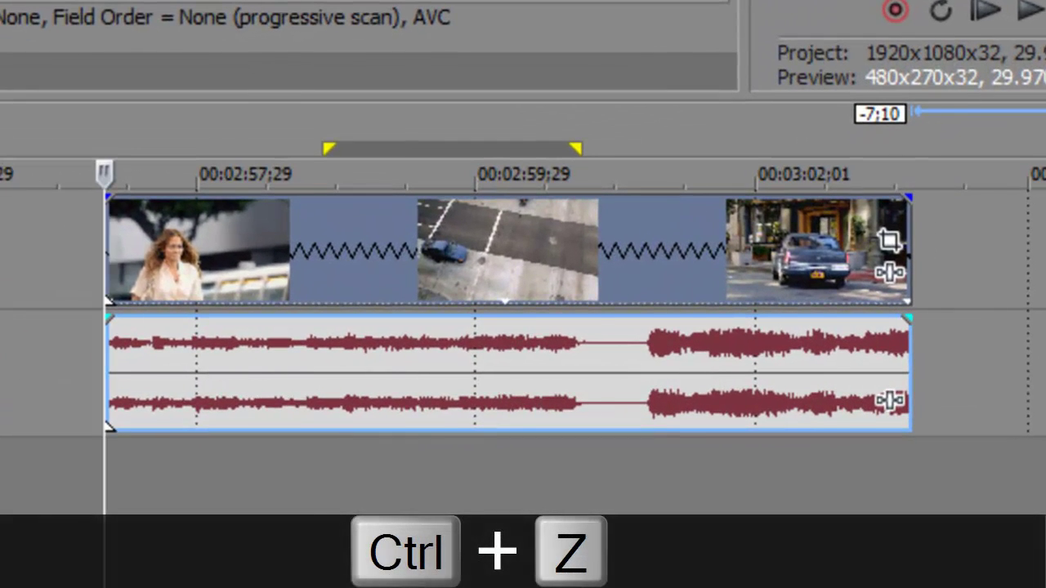
pyautogui.hotkey('ctrl', 'z')
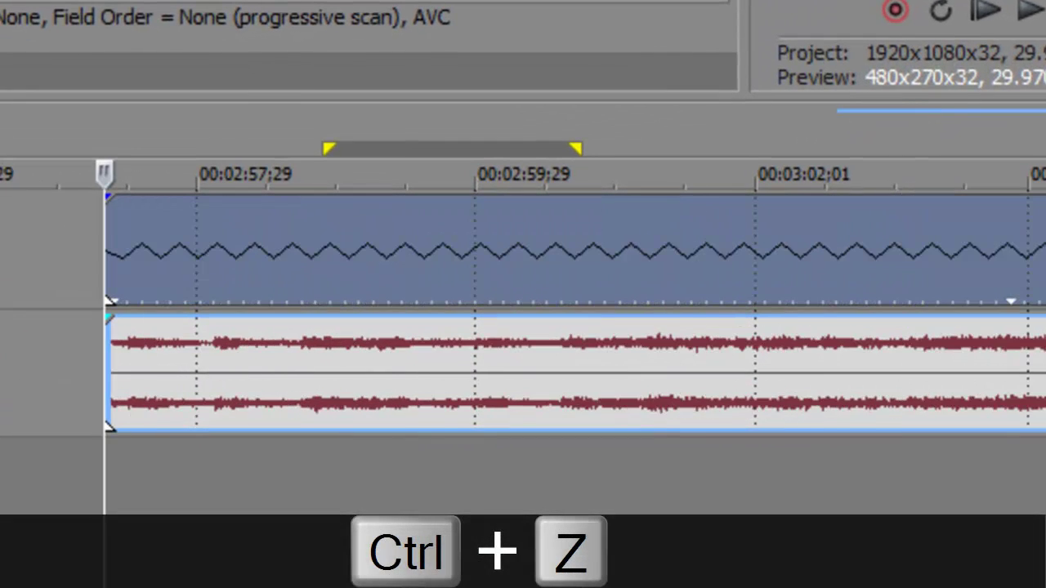
pyautogui.hotkey('ctrl', 'z')
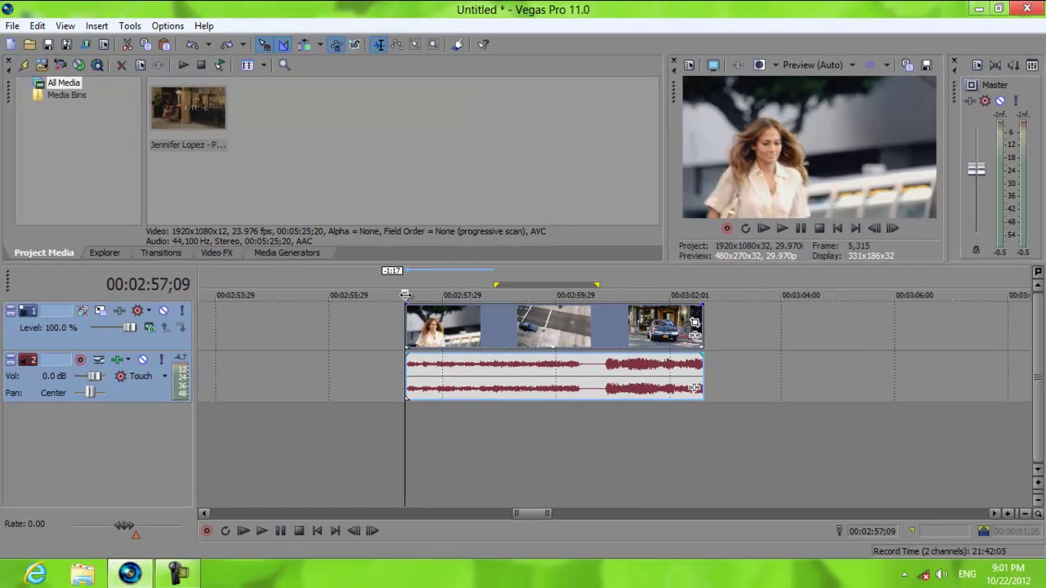
# Insert an Event Velocity envelope on the video clip.
pyautogui.click(399, 289)
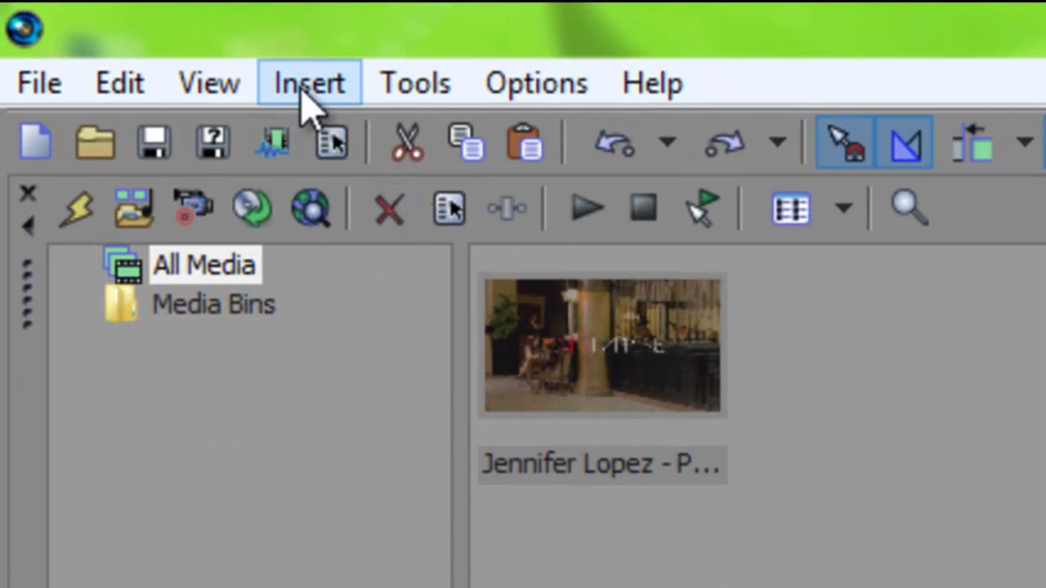
pyautogui.click(307, 103)
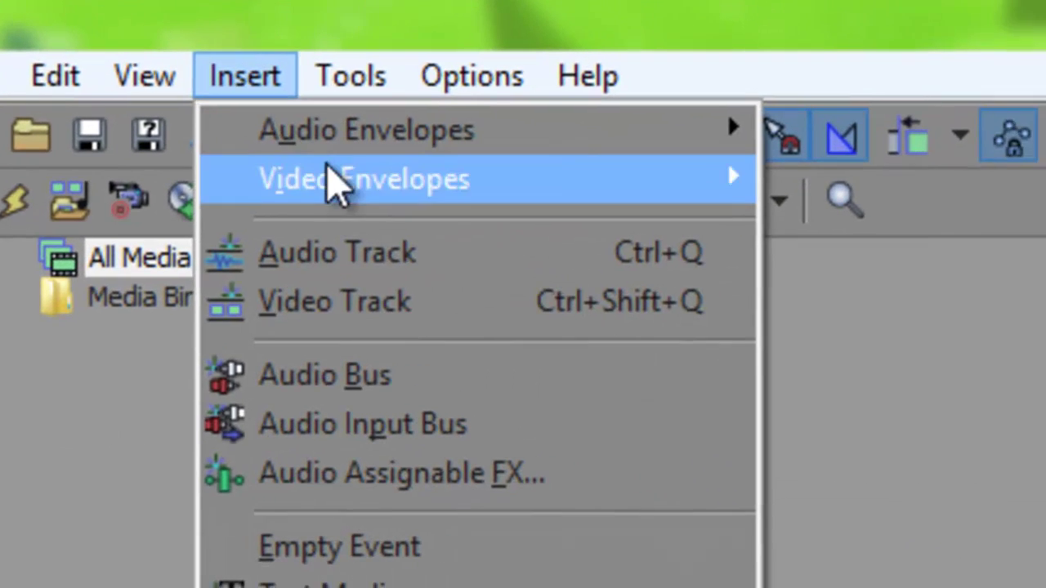
pyautogui.moveTo(350, 202)
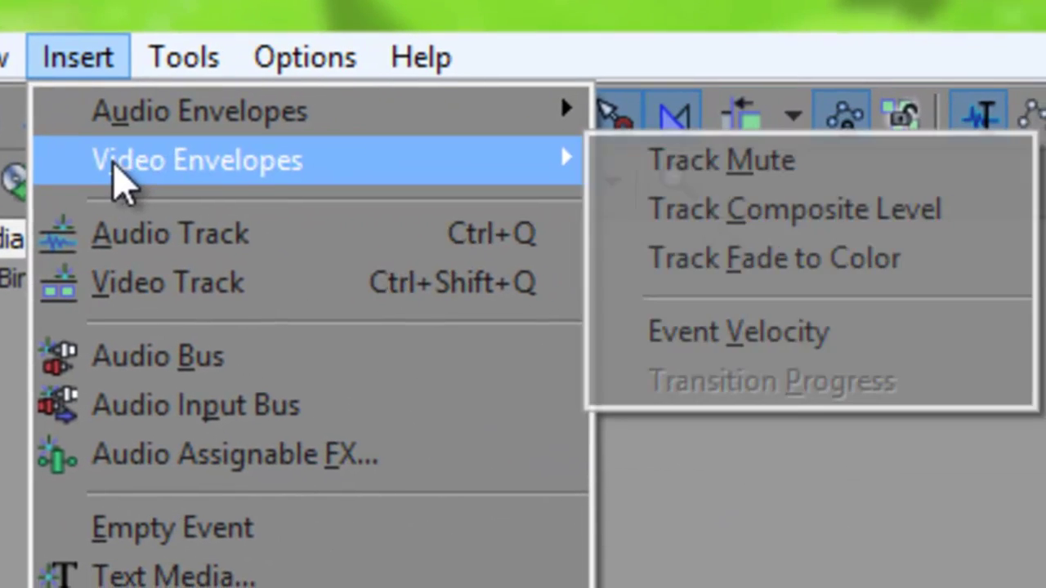
pyautogui.click(81, 52)
pyautogui.click(82, 58)
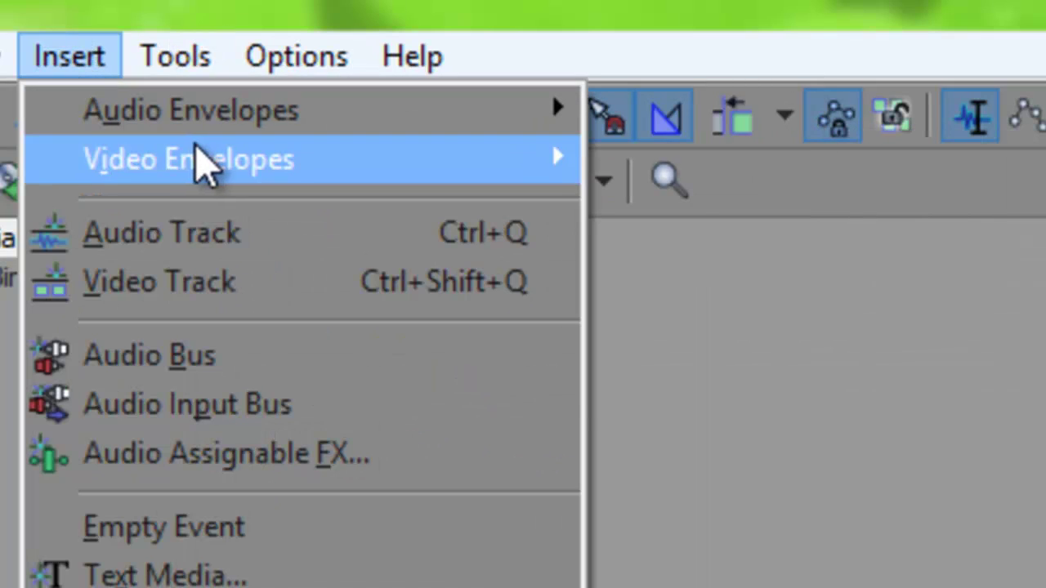
pyautogui.moveTo(192, 157)
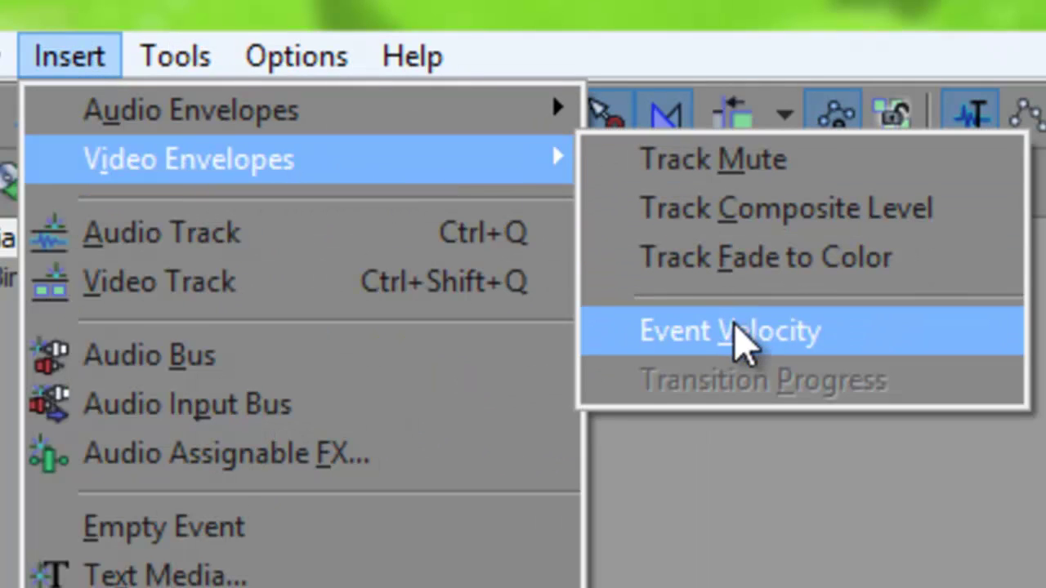
pyautogui.click(727, 333)
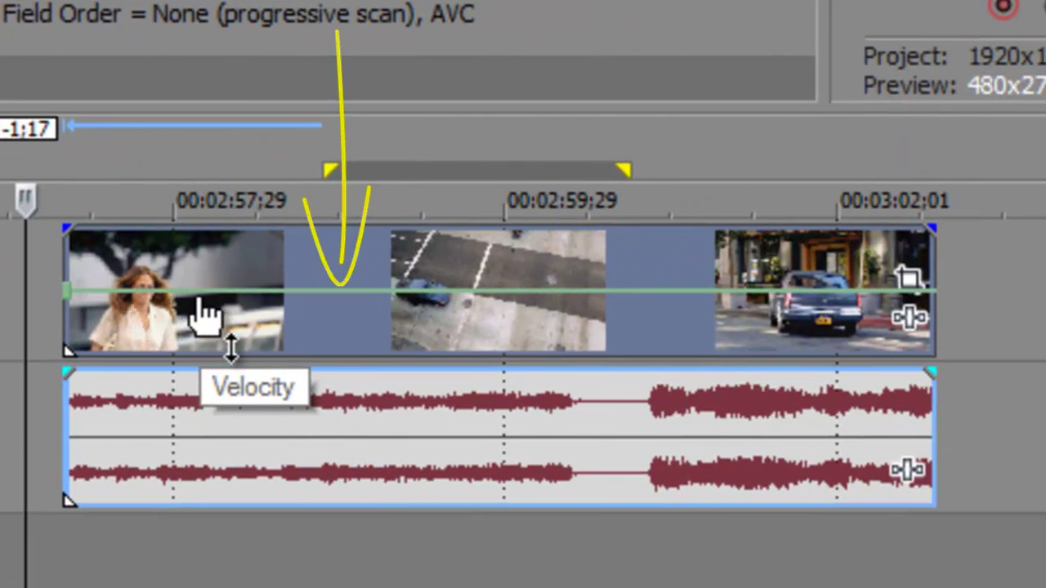
# Lower the velocity envelope and add three points: slow near 00:02:57;24, 148% about one second after it, and slow again near 00:03:00.
pyautogui.moveTo(193, 297); pyautogui.dragTo(167, 328)
pyautogui.click(152, 307)
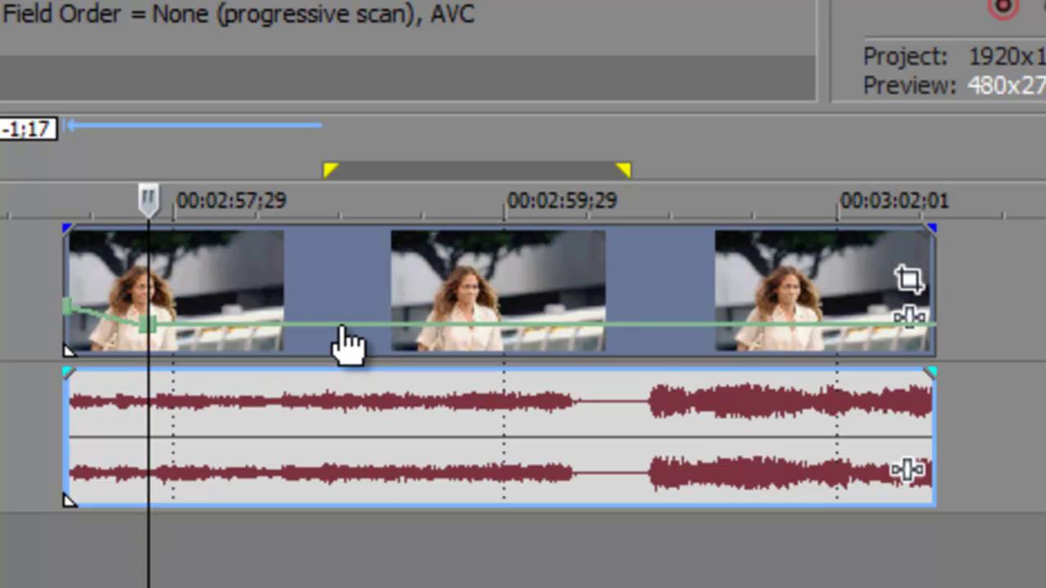
pyautogui.doubleClick(340, 324)
pyautogui.moveTo(341, 324); pyautogui.dragTo(339, 275)
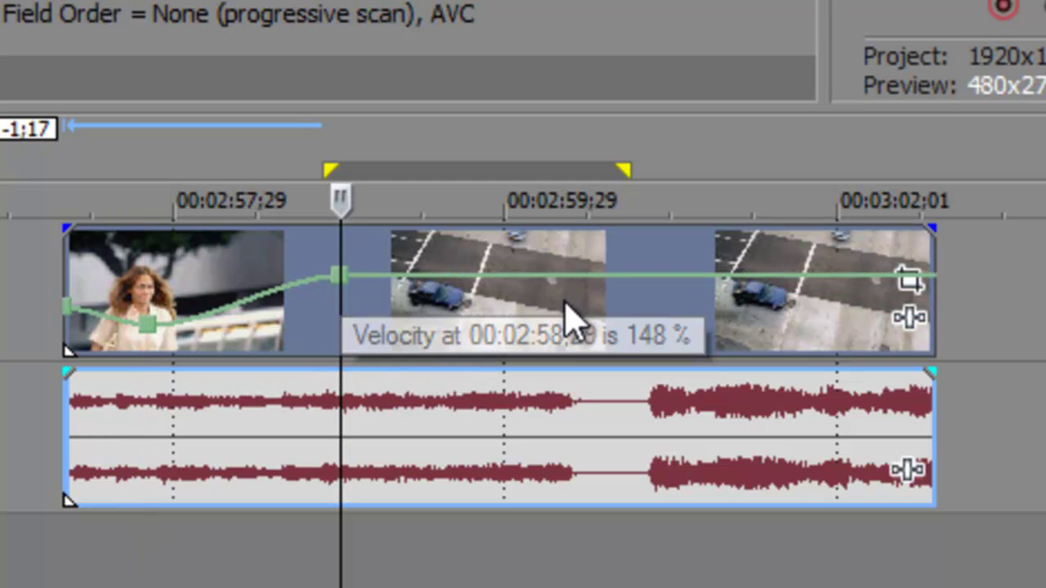
pyautogui.click(528, 276)
pyautogui.doubleClick(530, 278)
pyautogui.moveTo(530, 277); pyautogui.dragTo(538, 321)
# Play the clip from its start to check the alternating slow and fast sections.
pyautogui.click(71, 259)
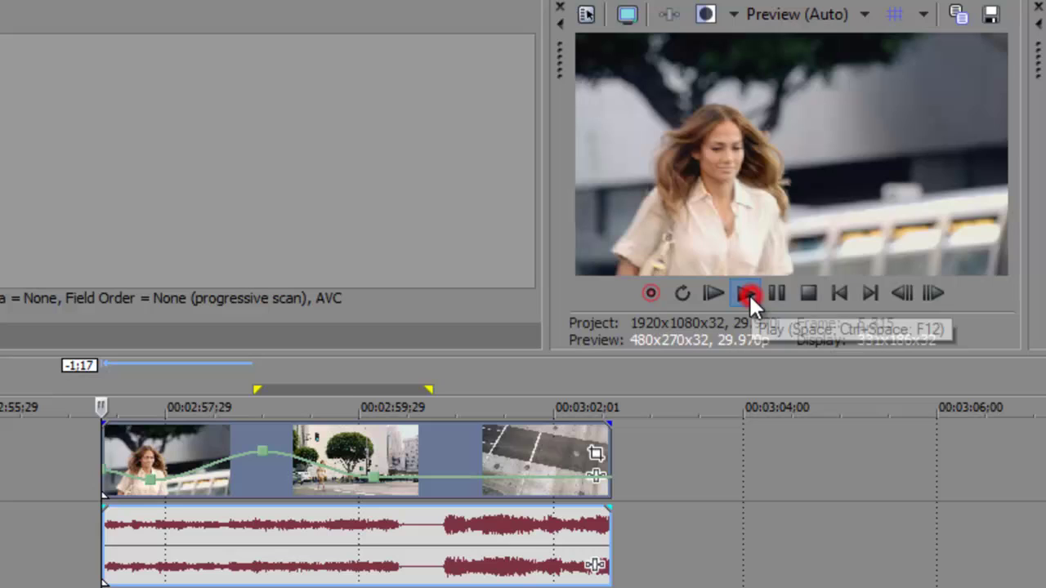
pyautogui.click(747, 294)
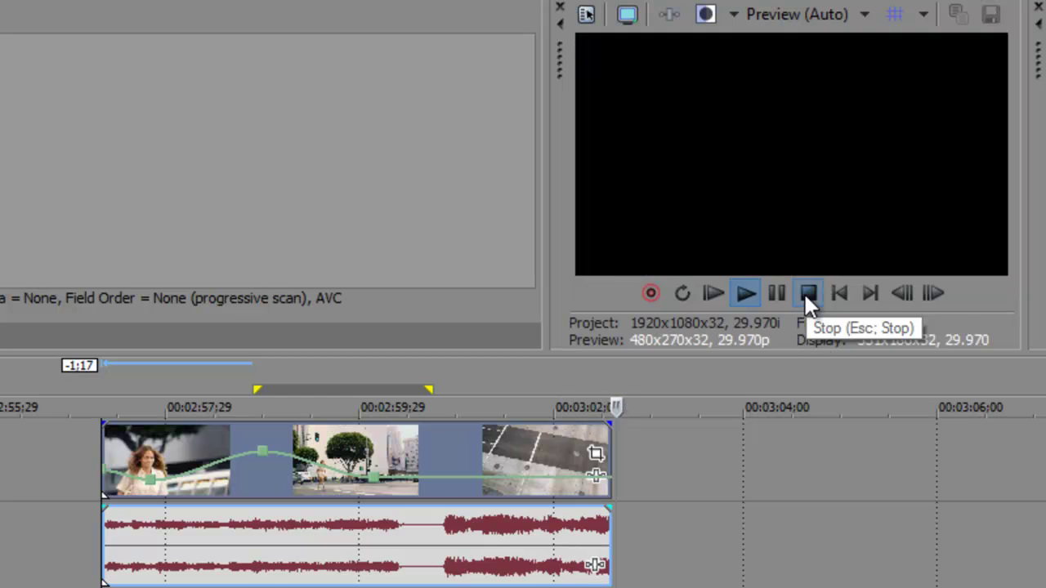
pyautogui.click(806, 294)
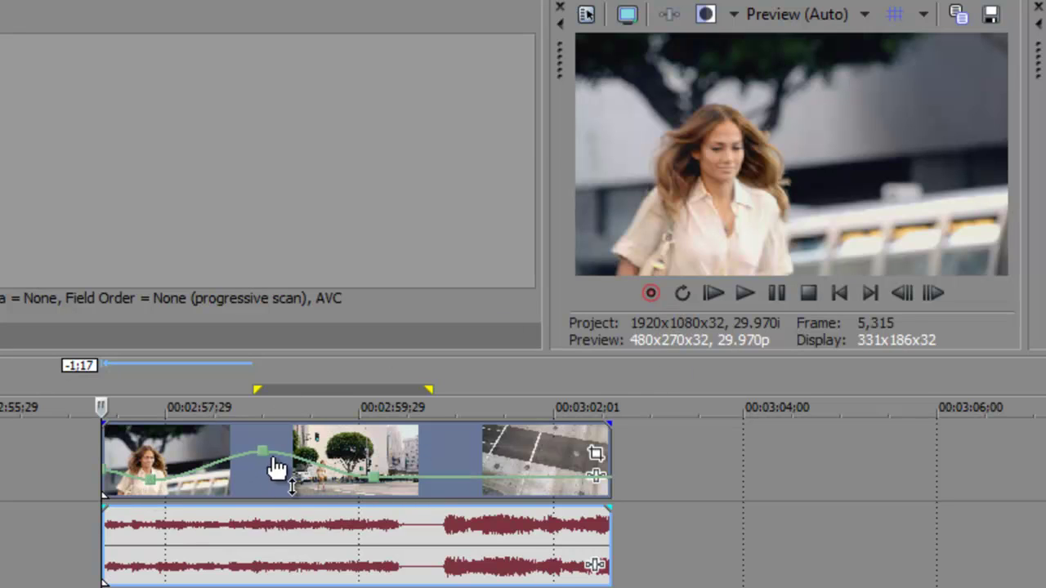
# Raise the third velocity point near 00:02:59;29 and play the clip to check the faster ending.
pyautogui.moveTo(378, 482); pyautogui.dragTo(371, 448)
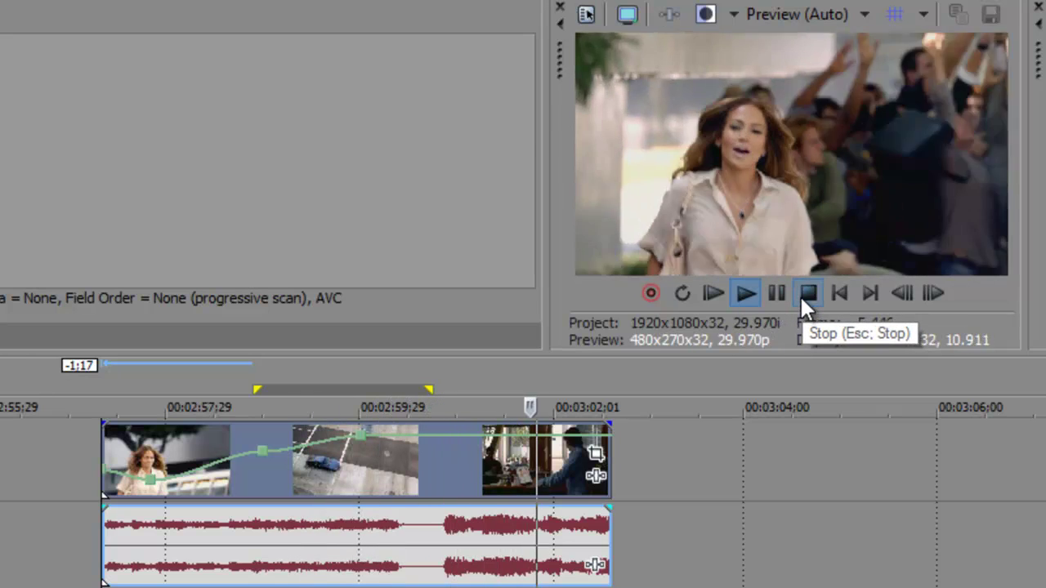
pyautogui.click(800, 295)
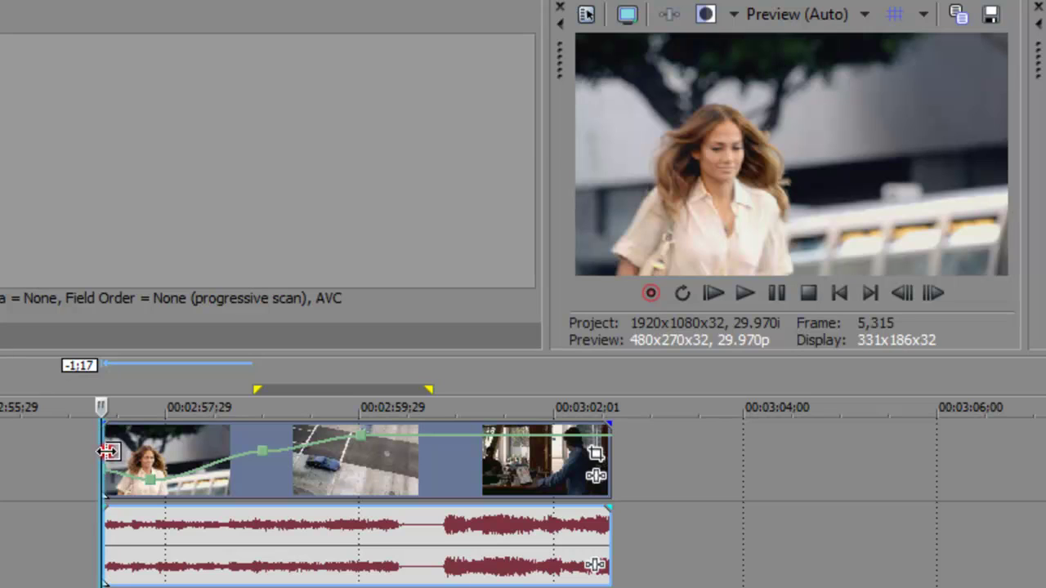
# Lower all three velocity points, the first to -45% at 00:02:57;22, and play back the result.
pyautogui.moveTo(153, 489); pyautogui.dragTo(152, 493)
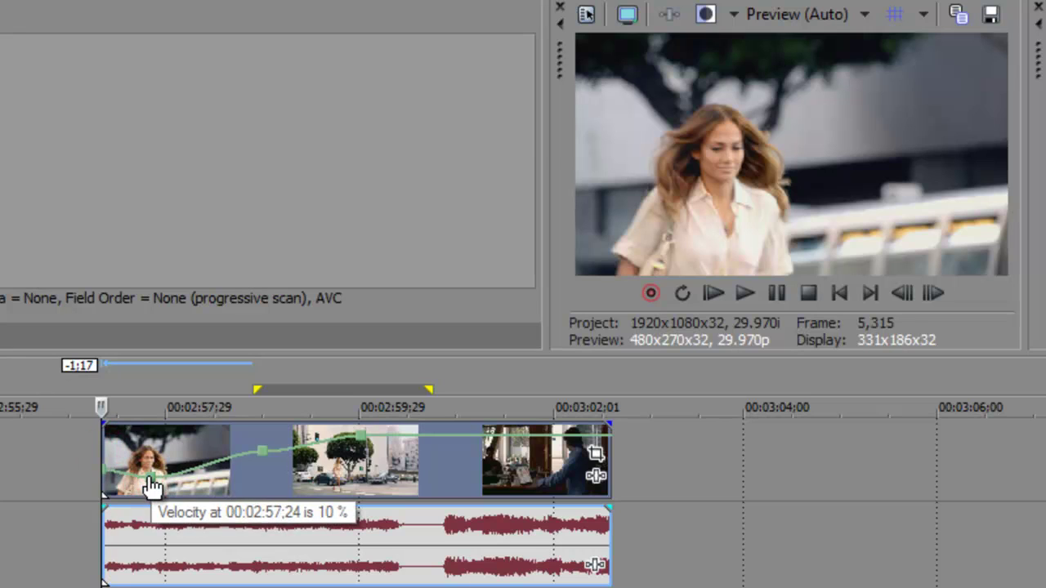
pyautogui.click(258, 448)
pyautogui.moveTo(255, 457); pyautogui.dragTo(144, 492)
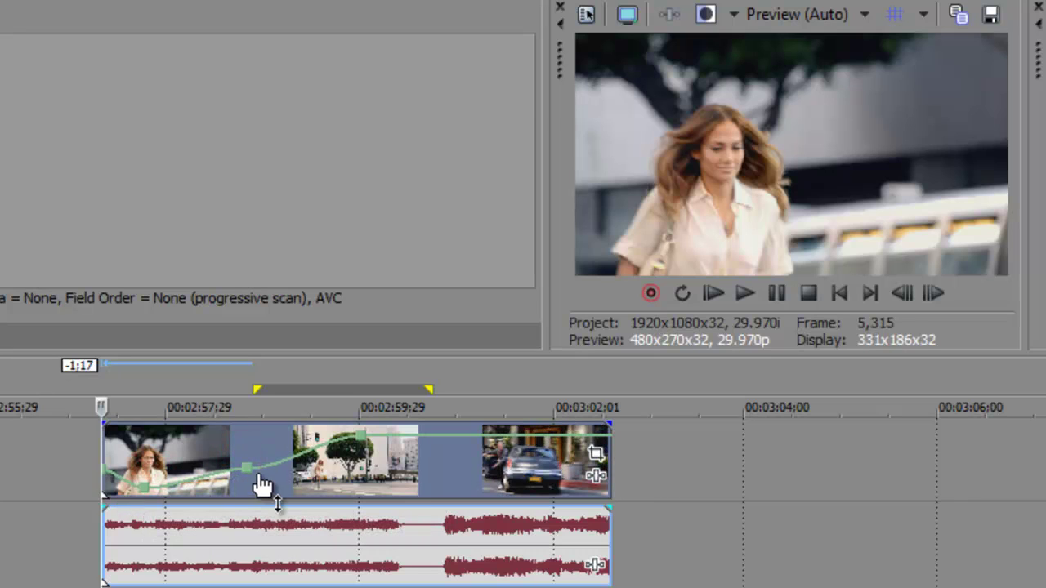
pyautogui.moveTo(357, 438); pyautogui.dragTo(246, 472)
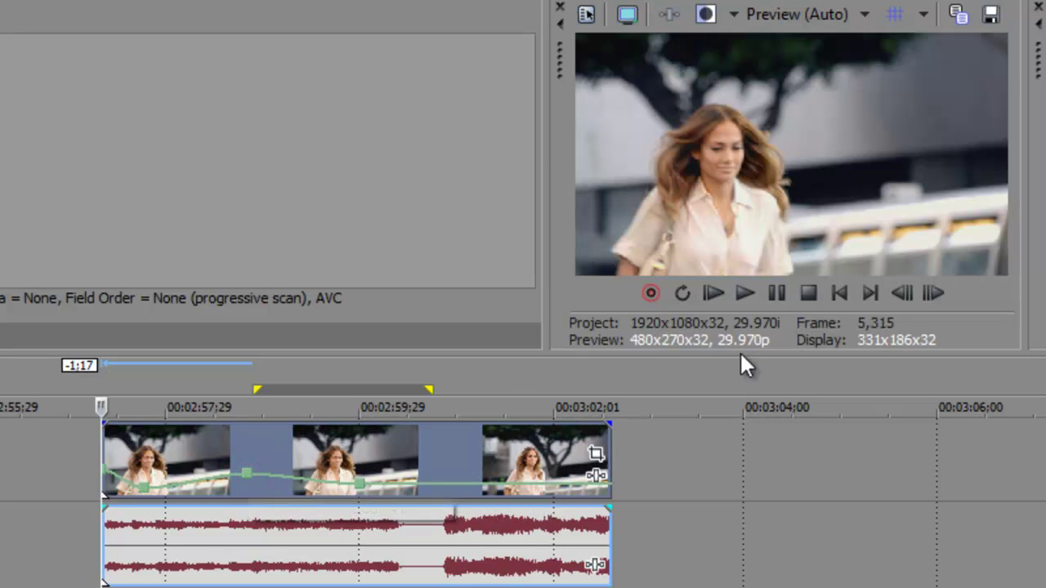
pyautogui.click(741, 294)
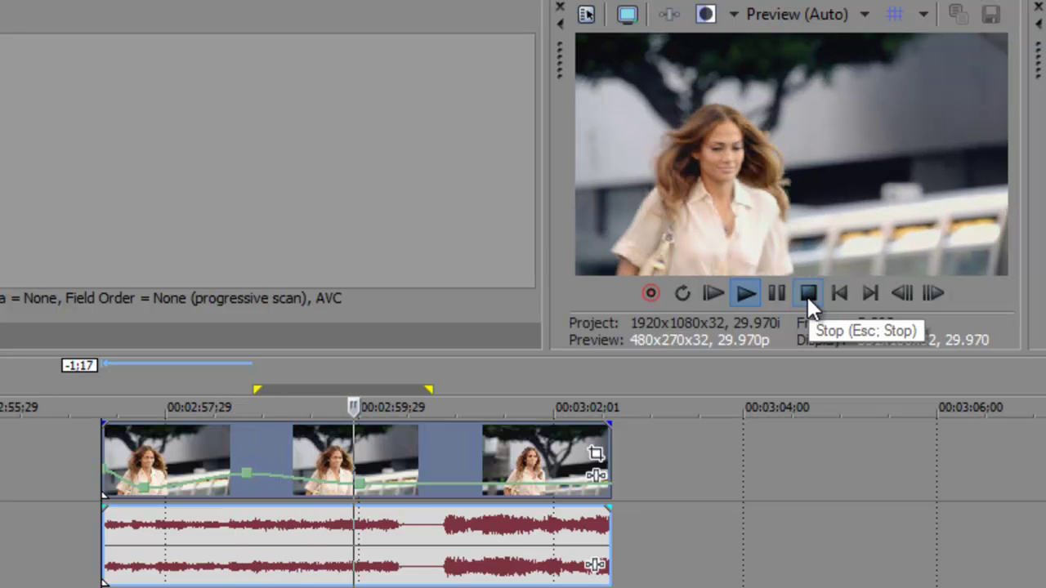
pyautogui.click(806, 295)
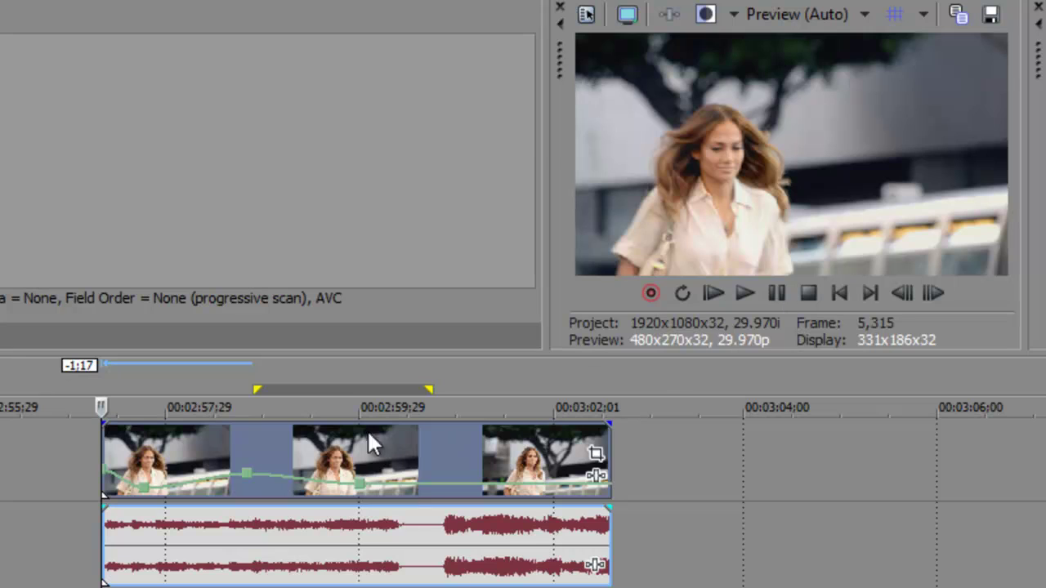
# Raise the second velocity point to 252% at 00:02:58;24 and move the first point lower, to about 00:02:57;27.
pyautogui.moveTo(253, 472); pyautogui.dragTo(250, 454)
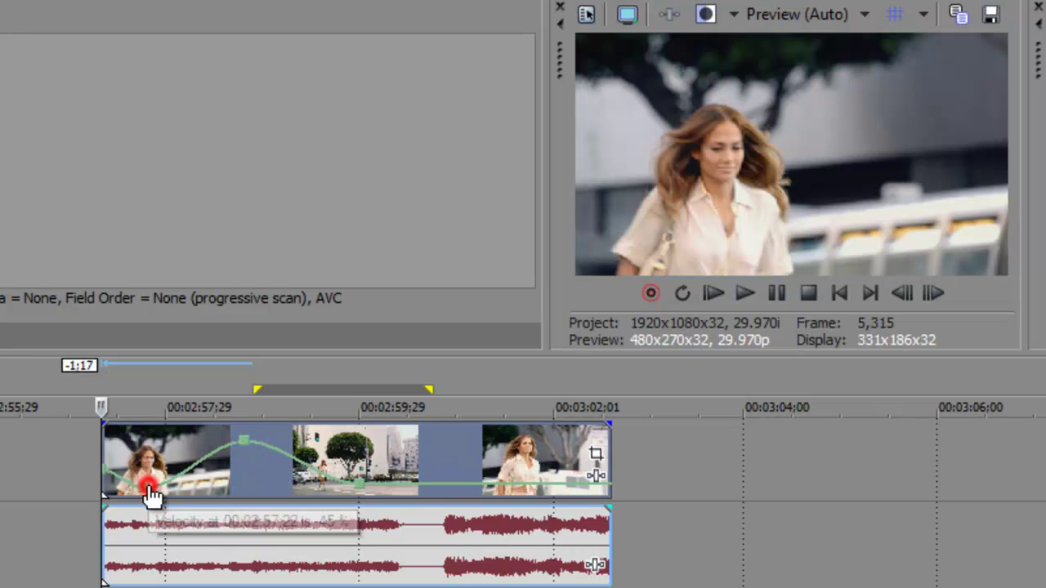
pyautogui.click(145, 488)
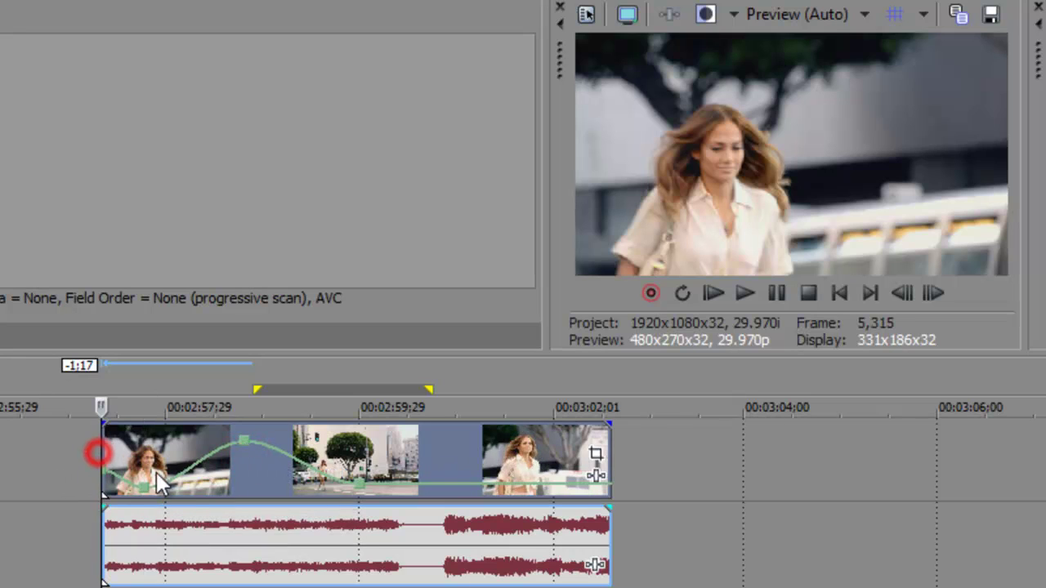
pyautogui.moveTo(245, 455); pyautogui.dragTo(248, 447)
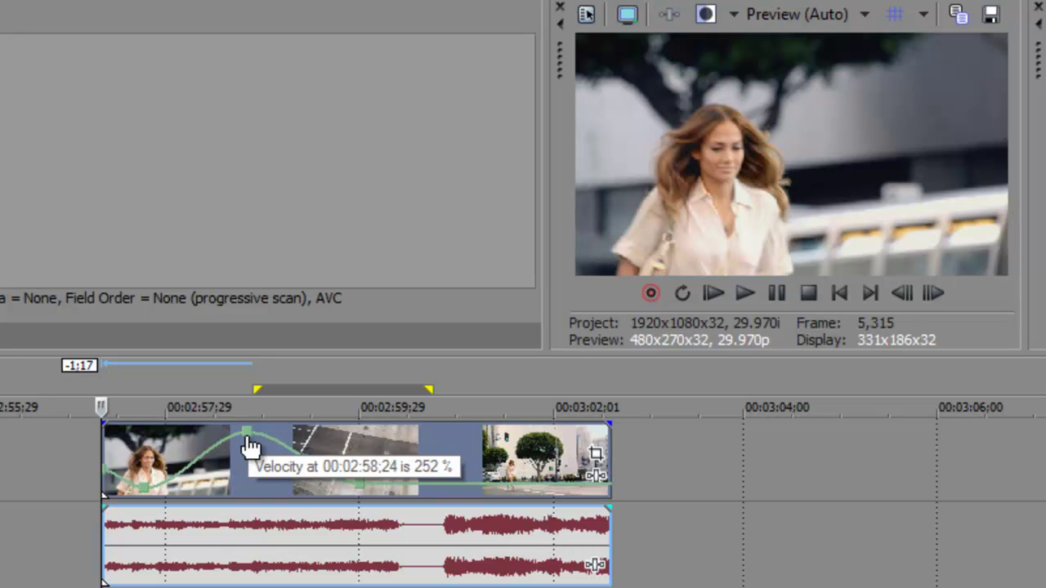
pyautogui.moveTo(145, 489); pyautogui.dragTo(163, 500)
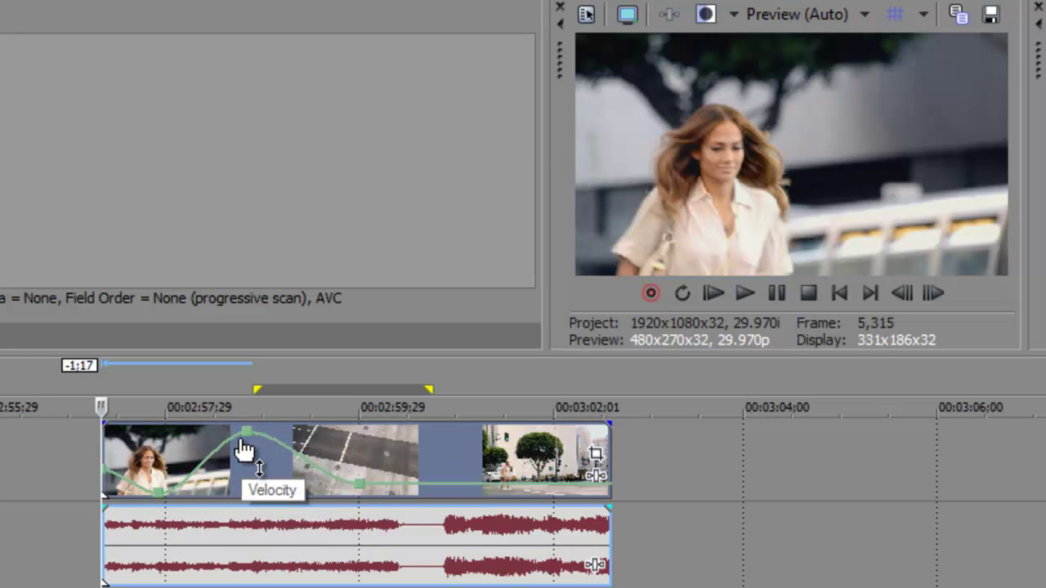
# Raise the first velocity point to 52% at 00:02:57;26 and bring the second and third points level with it.
pyautogui.moveTo(155, 494); pyautogui.dragTo(317, 474)
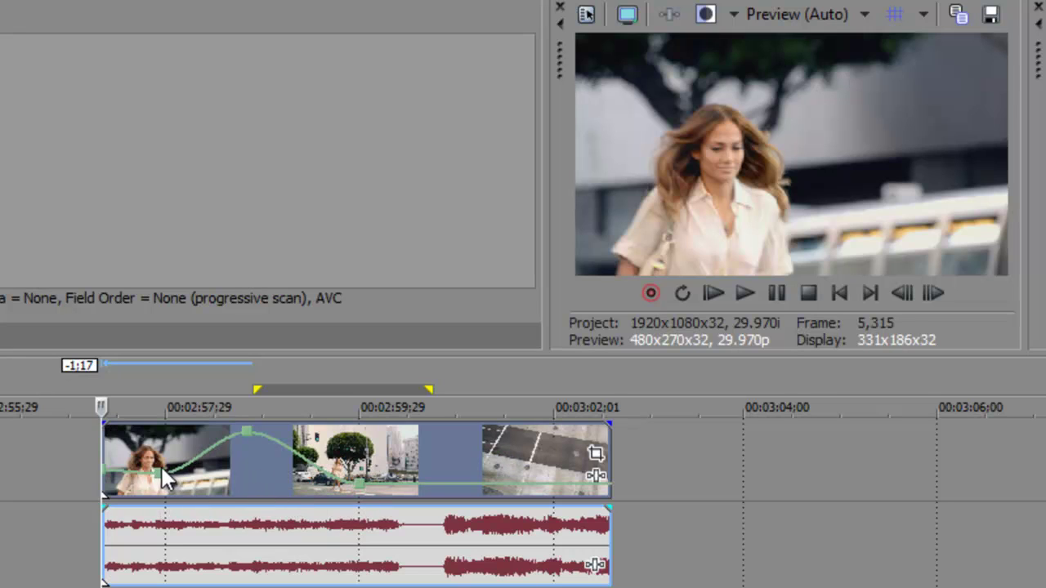
pyautogui.moveTo(162, 472)
pyautogui.mouseDown()
pyautogui.moveTo(154, 490)
pyautogui.moveTo(158, 476)
pyautogui.mouseUp()
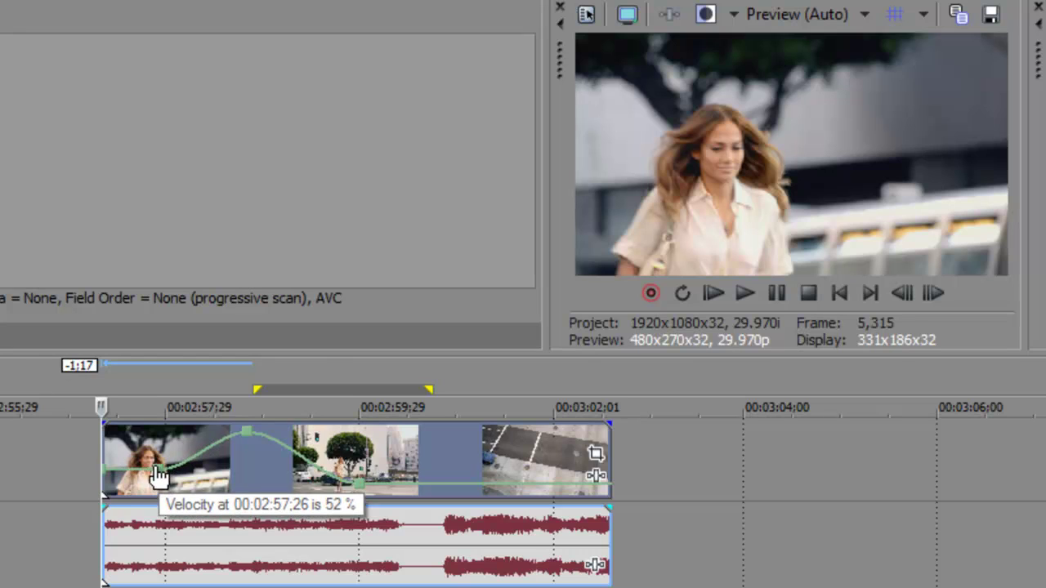
pyautogui.moveTo(254, 442); pyautogui.dragTo(253, 486)
pyautogui.moveTo(370, 490); pyautogui.dragTo(359, 473)
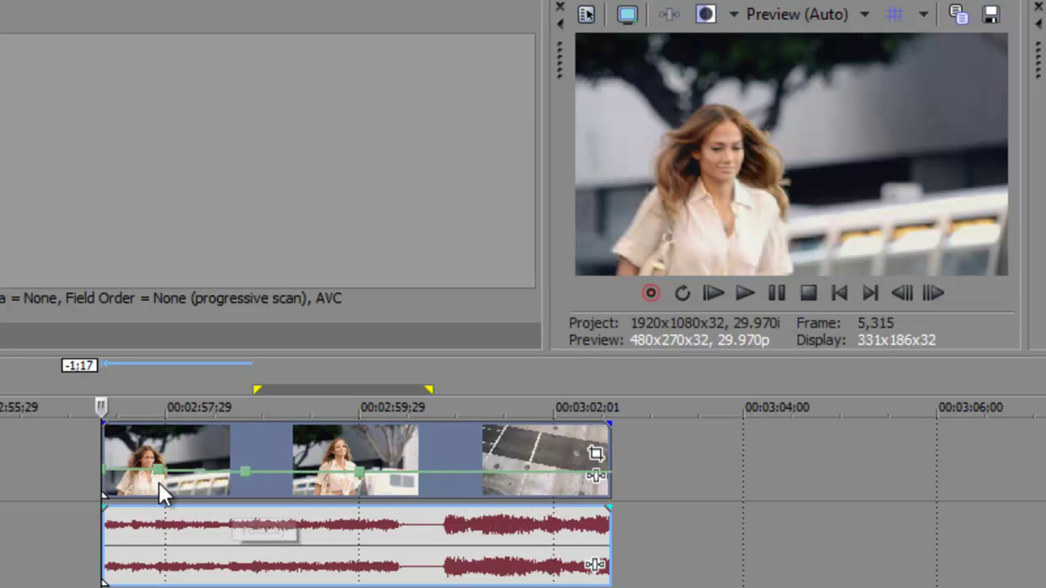
# Fine-tune the first and second velocity points slightly lower to even out the slow speed, and play the clip from its start.
pyautogui.moveTo(160, 480); pyautogui.dragTo(156, 482)
pyautogui.moveTo(250, 482); pyautogui.dragTo(105, 474)
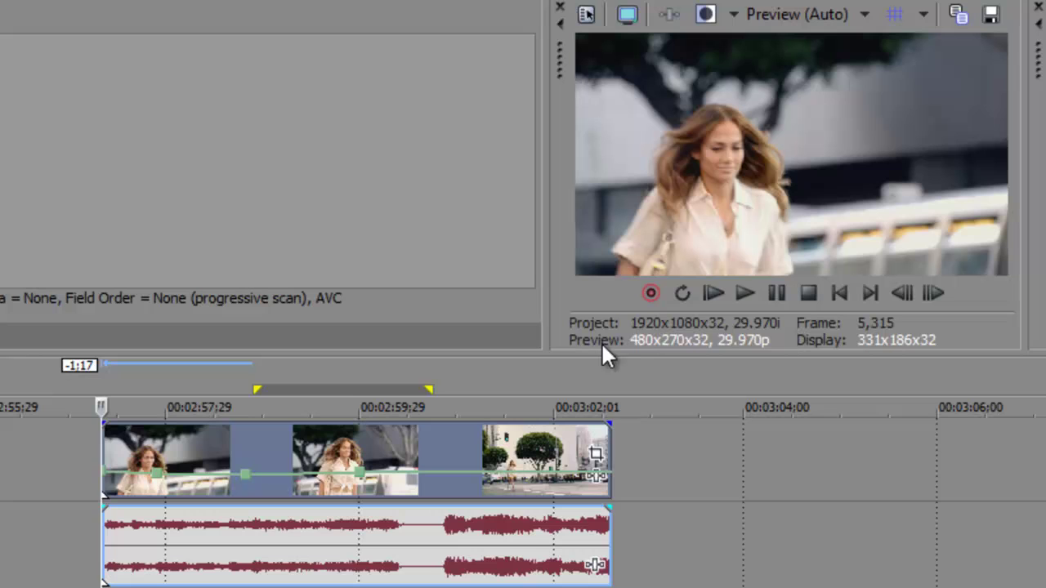
pyautogui.click(743, 289)
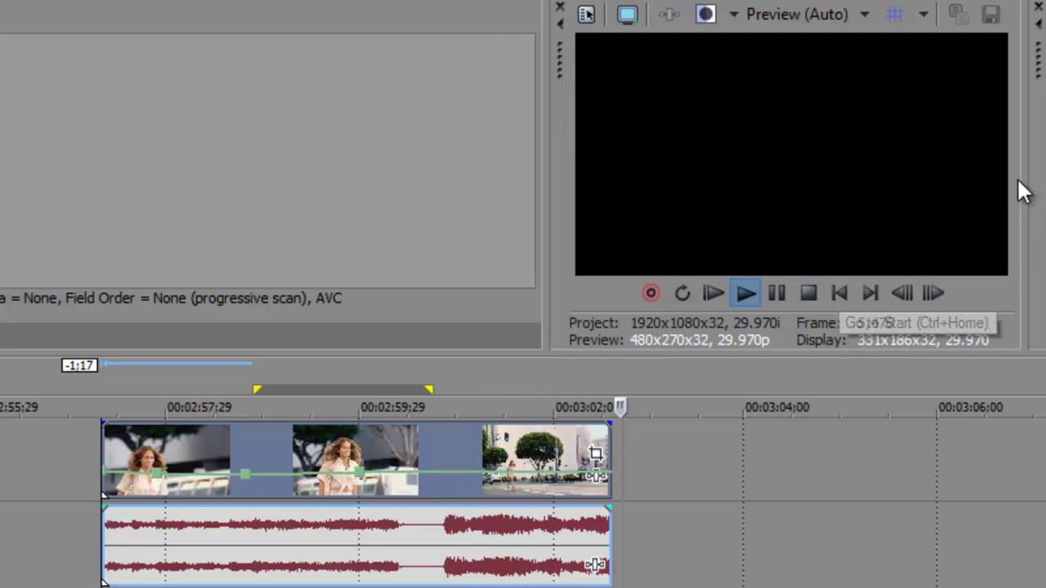
pyautogui.press('space')
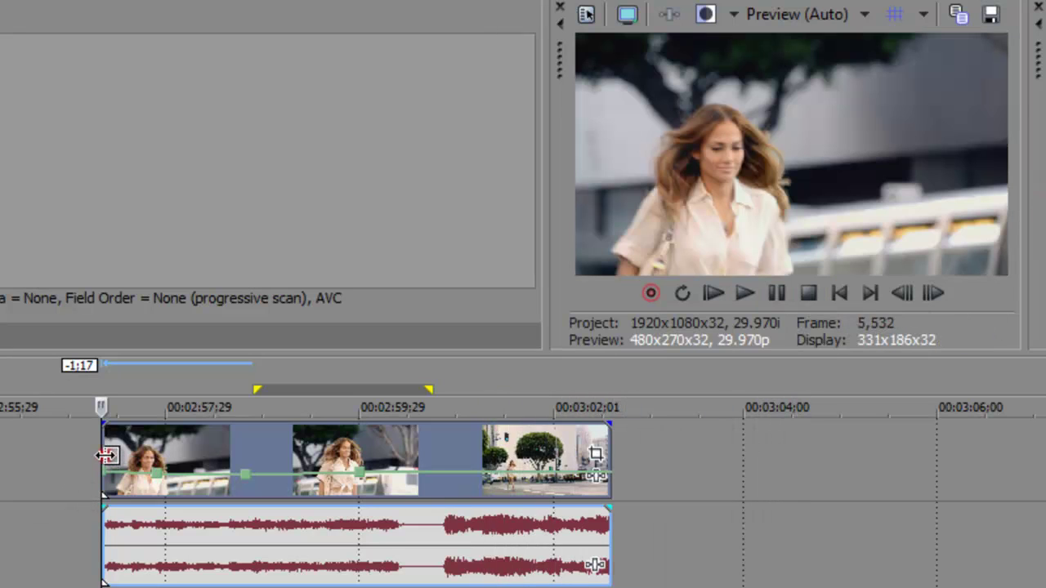
# Select the clip's full time range, raise the whole velocity envelope to 155%, and play back the faster clip briefly.
pyautogui.doubleClick(103, 455)
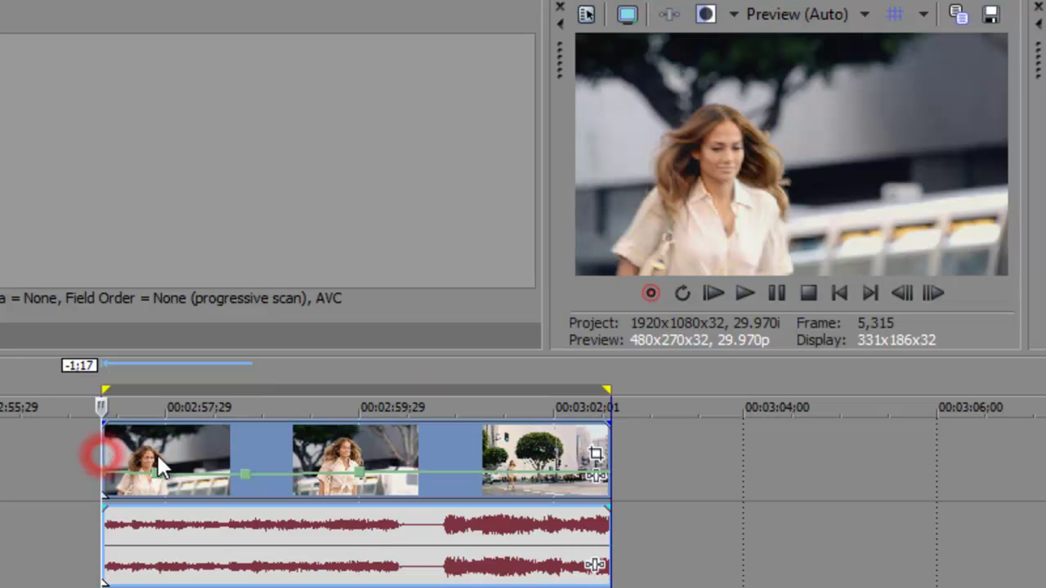
pyautogui.moveTo(164, 474); pyautogui.dragTo(163, 449)
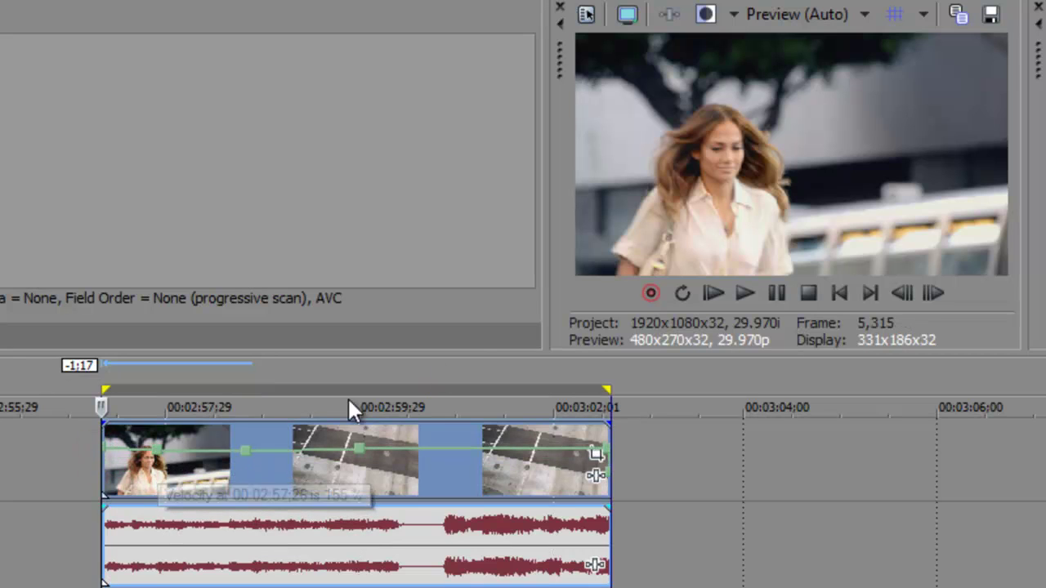
pyautogui.click(757, 293)
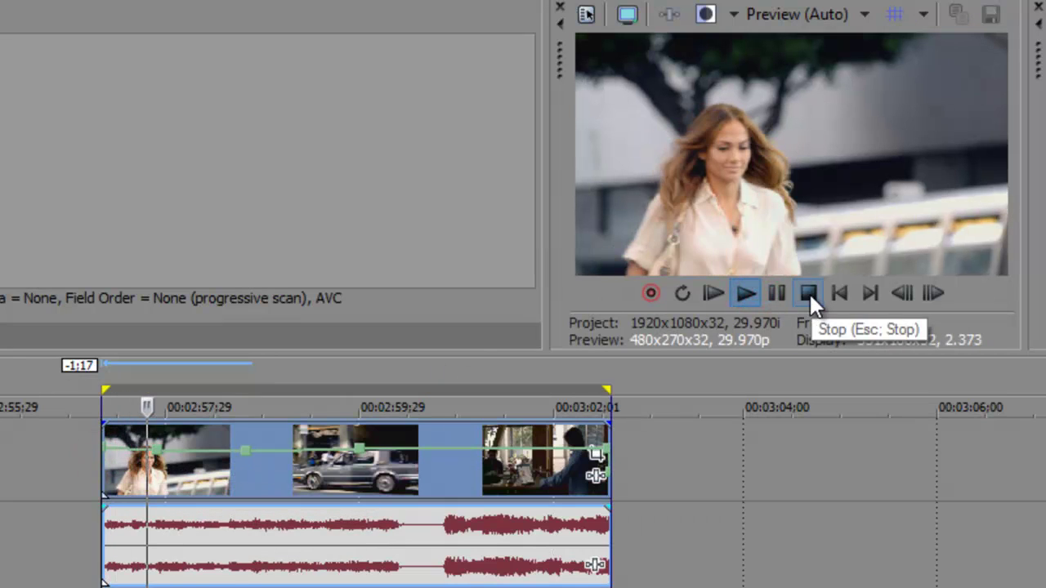
pyautogui.click(807, 294)
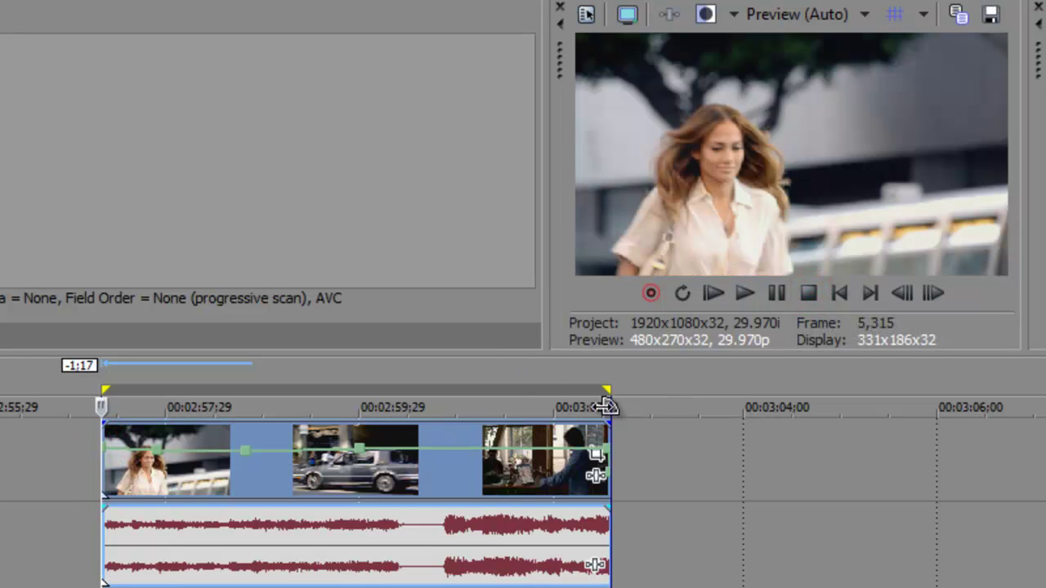
pyautogui.click(638, 457)
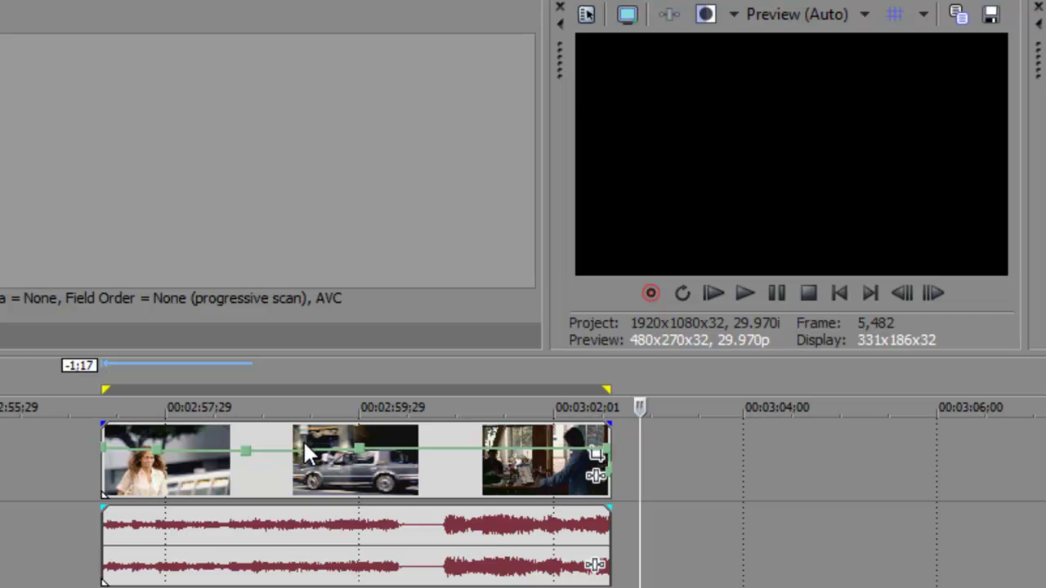